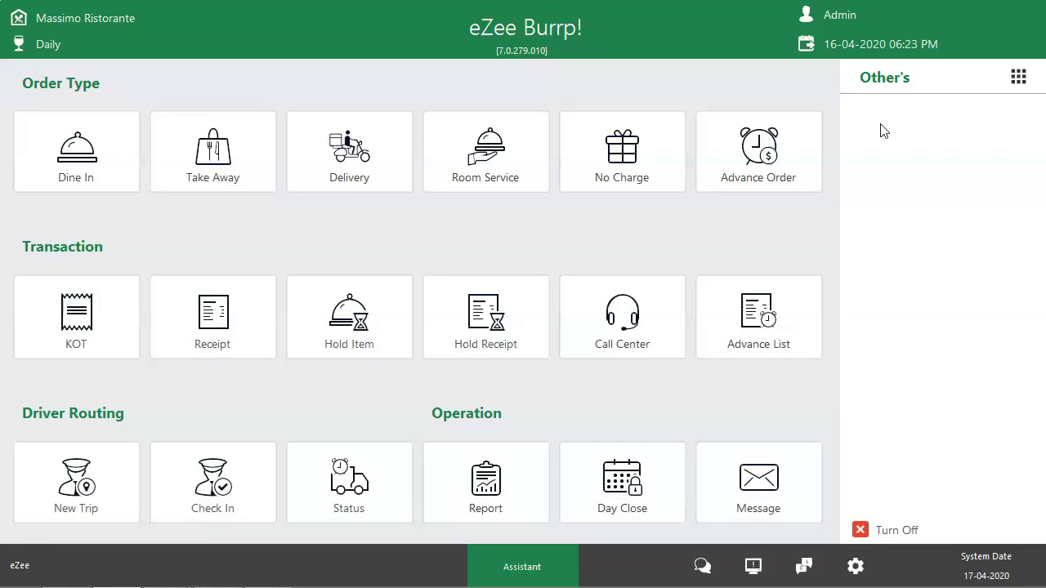
Open the Reports section and select the Cashier Sales Report
{"action": "left_click", "coordinate": [900, 123]}
{"action": "left_click", "coordinate": [900, 123]}
{"action": "left_click", "coordinate": [521, 480]}
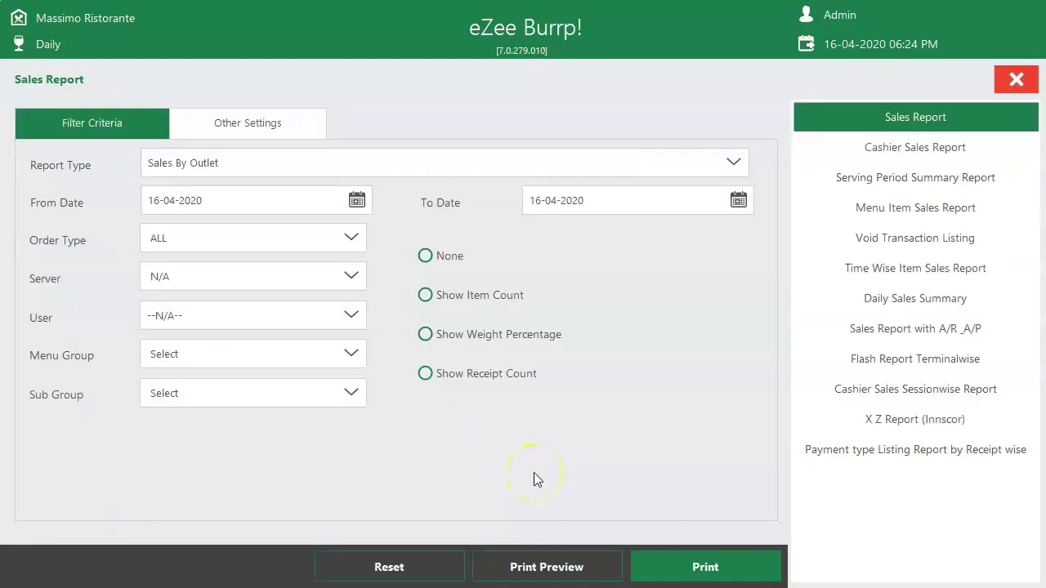
{"action": "left_click", "coordinate": [846, 159]}
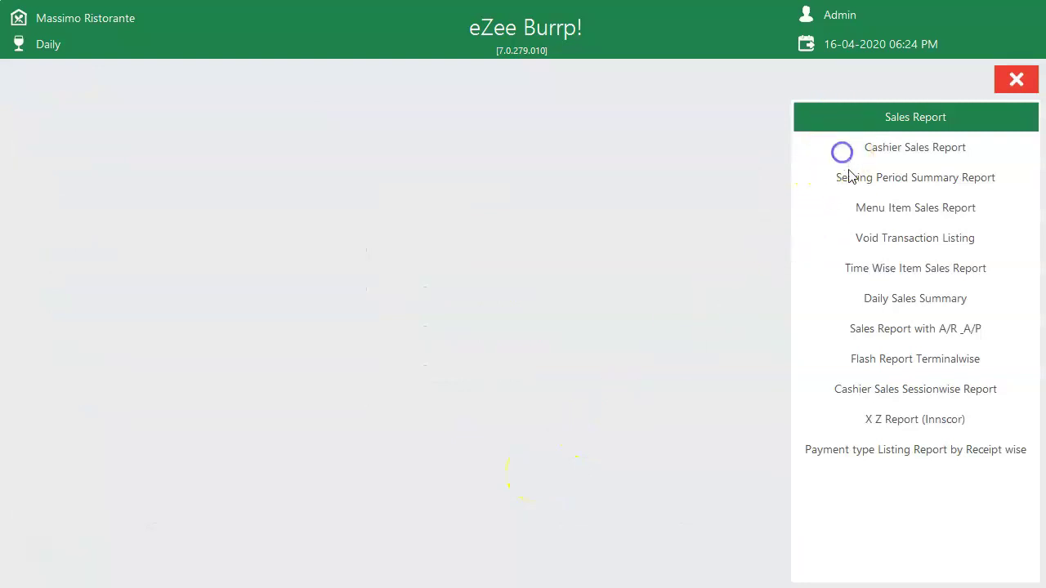
Return to the Sales Report filters and list the available report types
{"action": "left_click", "coordinate": [869, 119]}
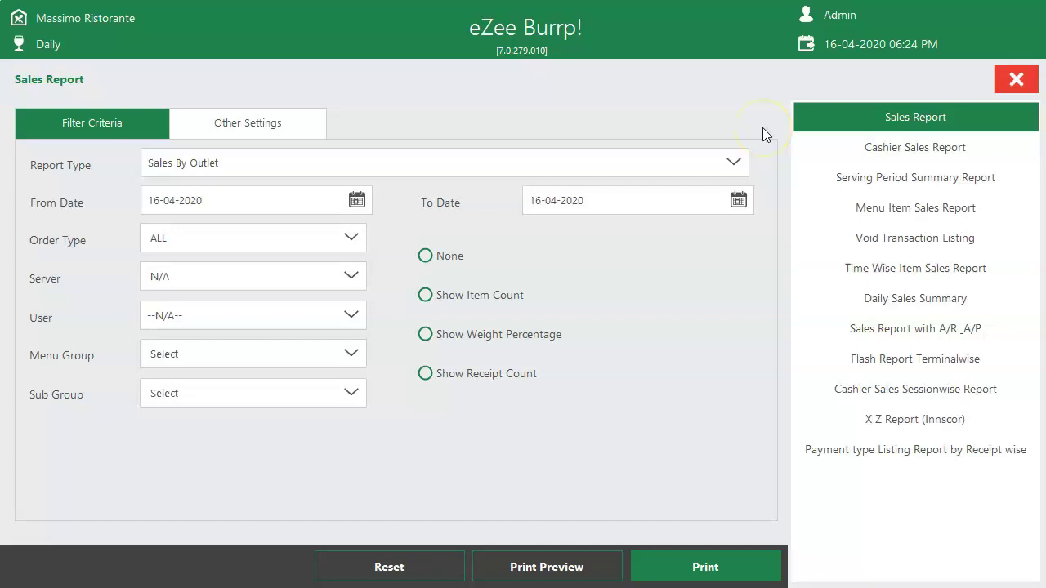
{"action": "left_click", "coordinate": [896, 125]}
{"action": "left_click", "coordinate": [734, 162]}
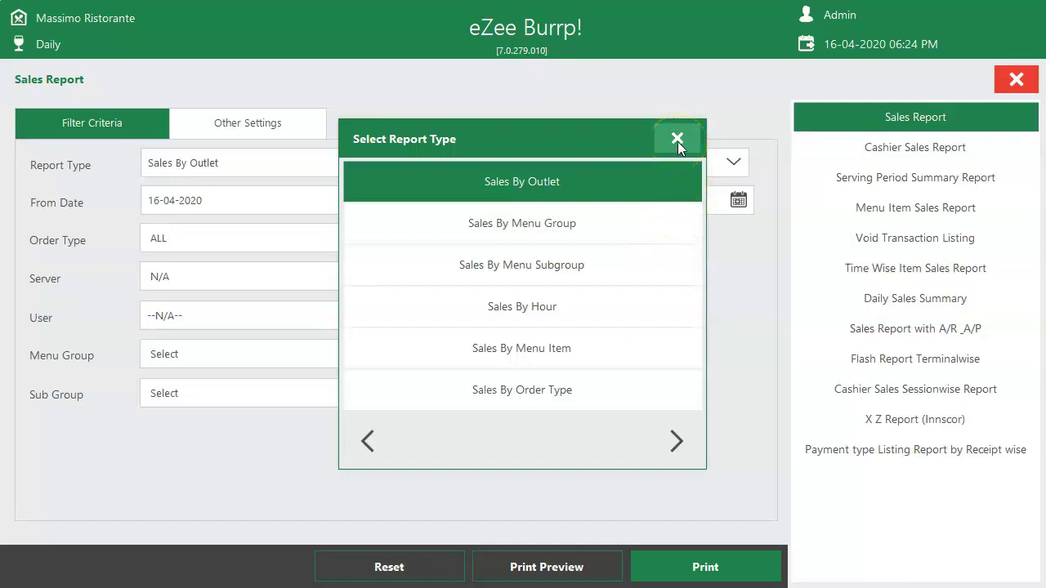
Pick Sales By Hour, then Sales By Menu Group, then switch to Cashier Sales Report filters
{"action": "left_click", "coordinate": [546, 298]}
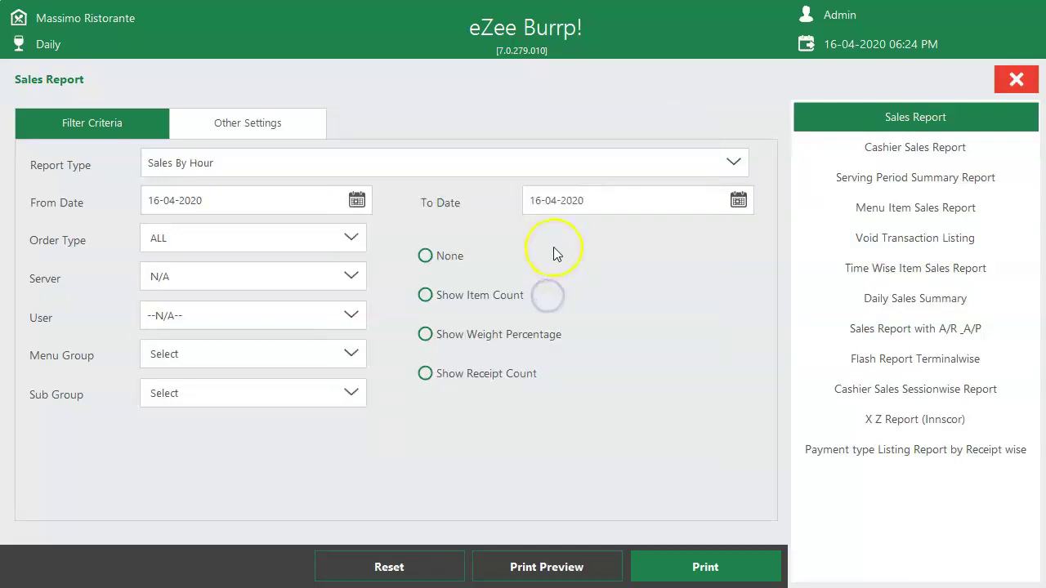
{"action": "left_click", "coordinate": [733, 162]}
{"action": "left_click", "coordinate": [553, 226]}
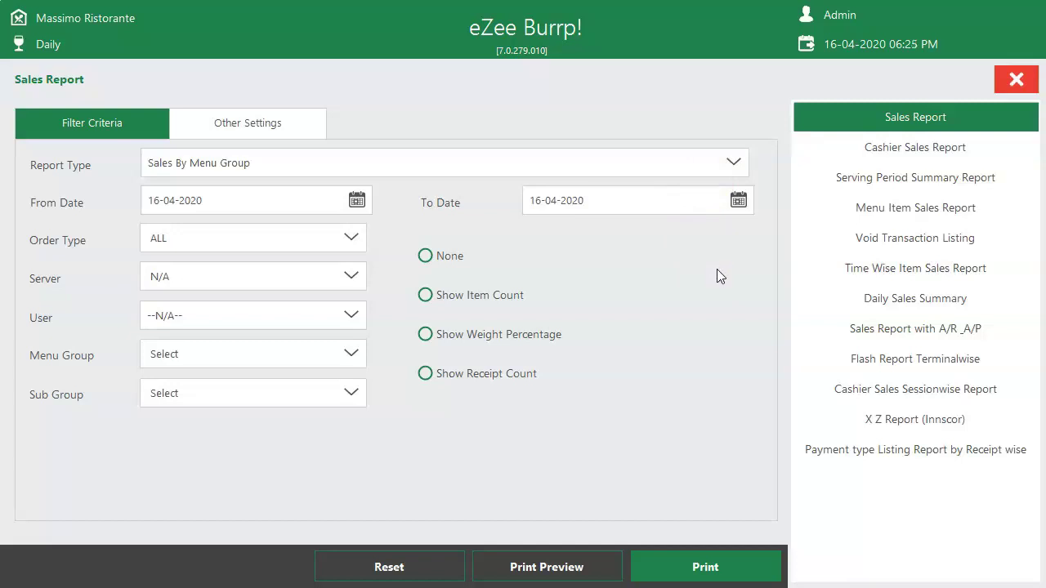
{"action": "left_click", "coordinate": [882, 148]}
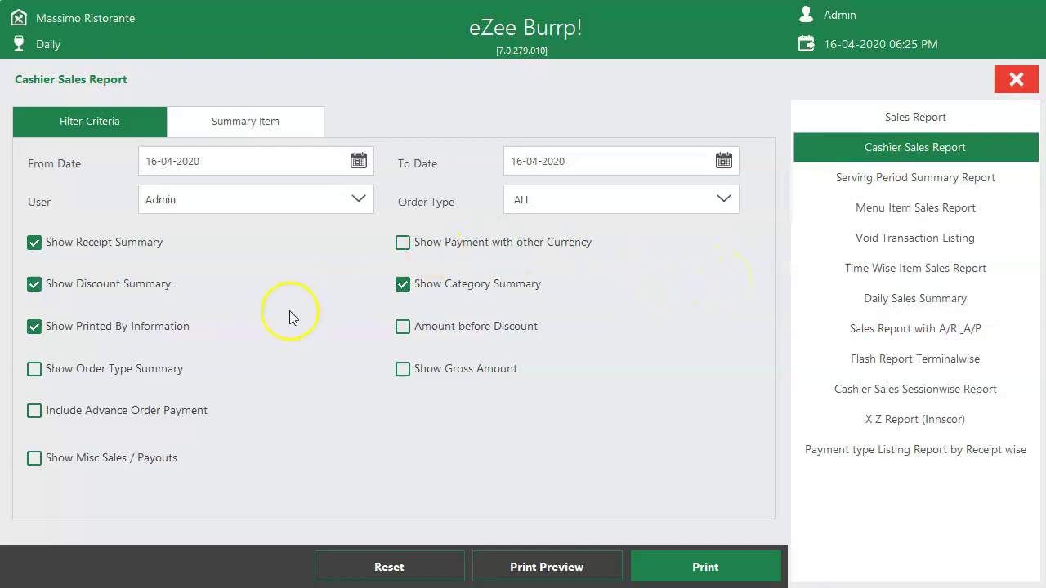
Set the User filter to --N/A-- and preview the Cashier Sales Report for 16-04-2020
{"action": "left_click", "coordinate": [359, 198]}
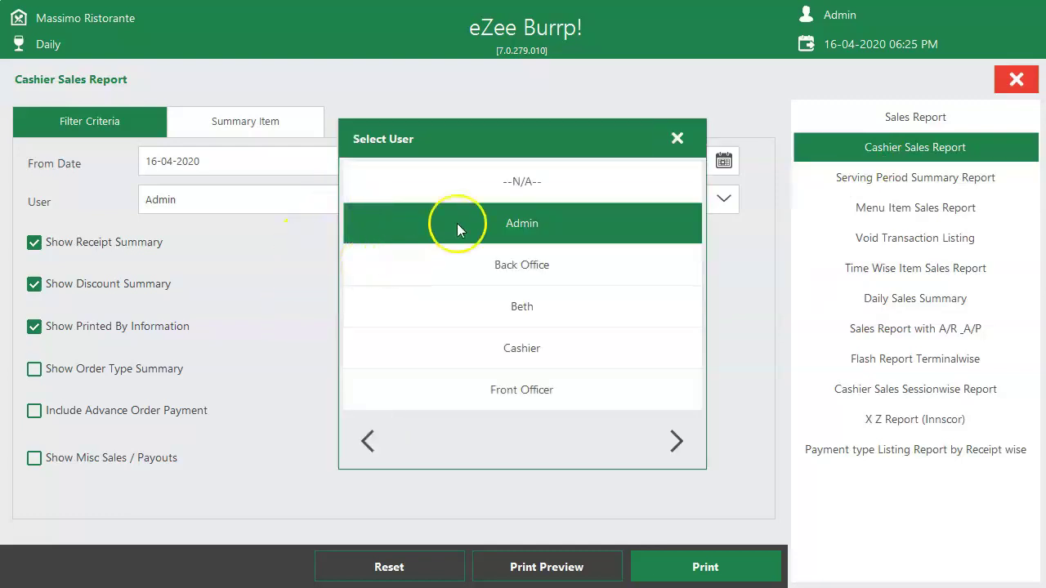
{"action": "left_click", "coordinate": [518, 178]}
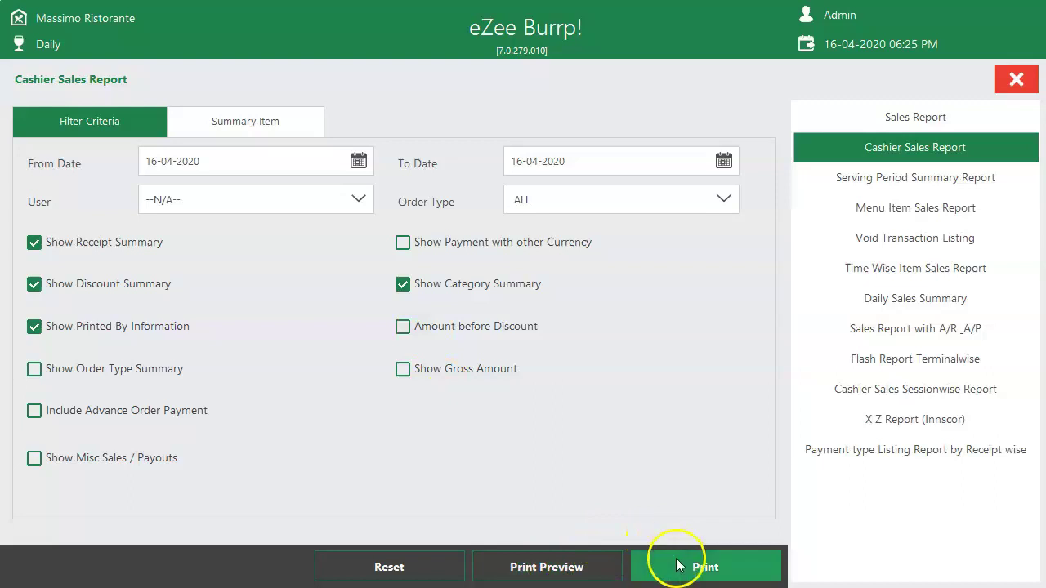
{"action": "left_click", "coordinate": [601, 566]}
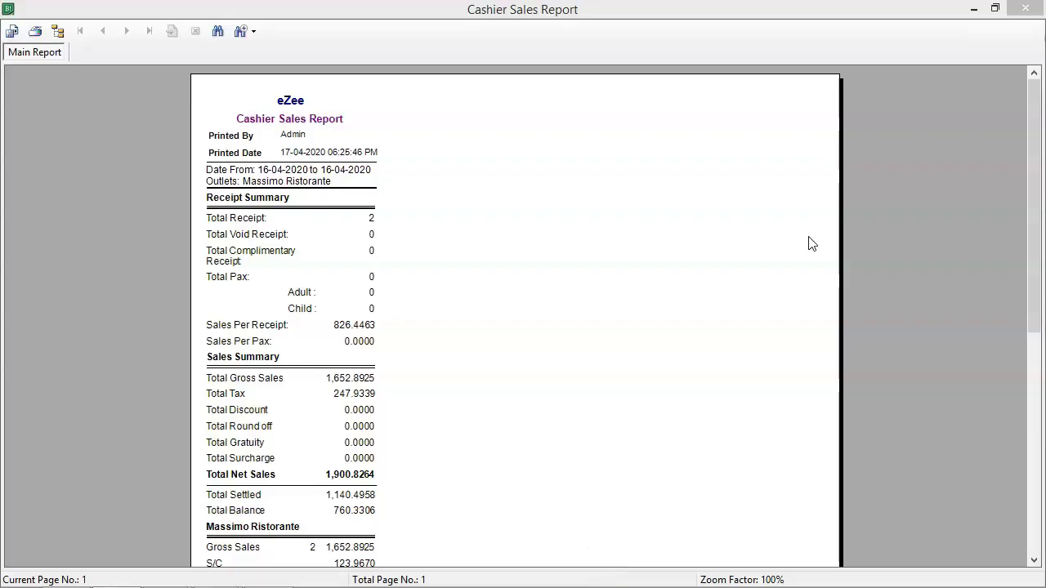
Export the previewed report as an Adobe Acrobat PDF named 'Sales' in Documents
{"action": "left_click", "coordinate": [511, 342]}
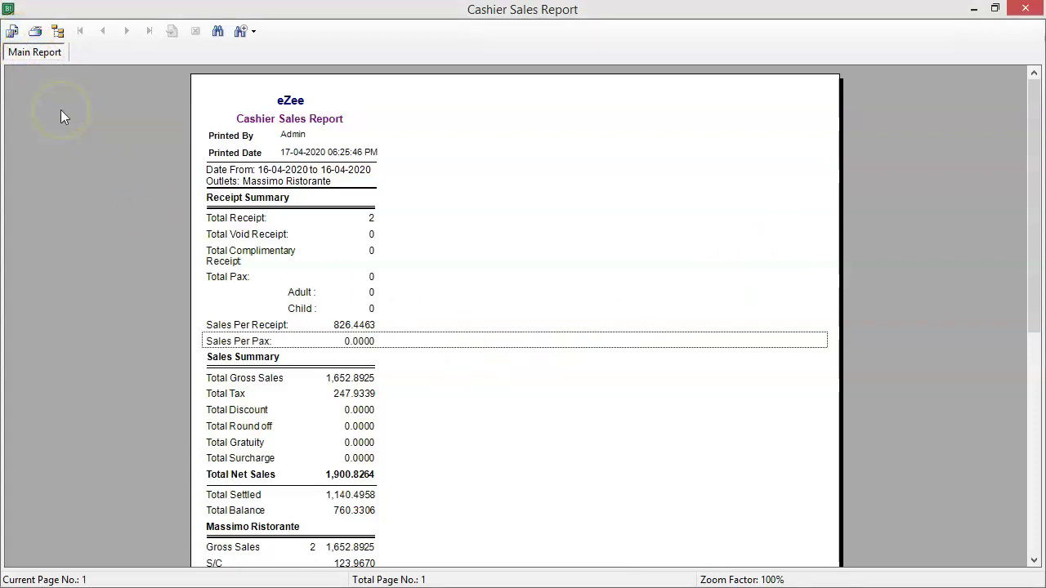
{"action": "left_click", "coordinate": [12, 33]}
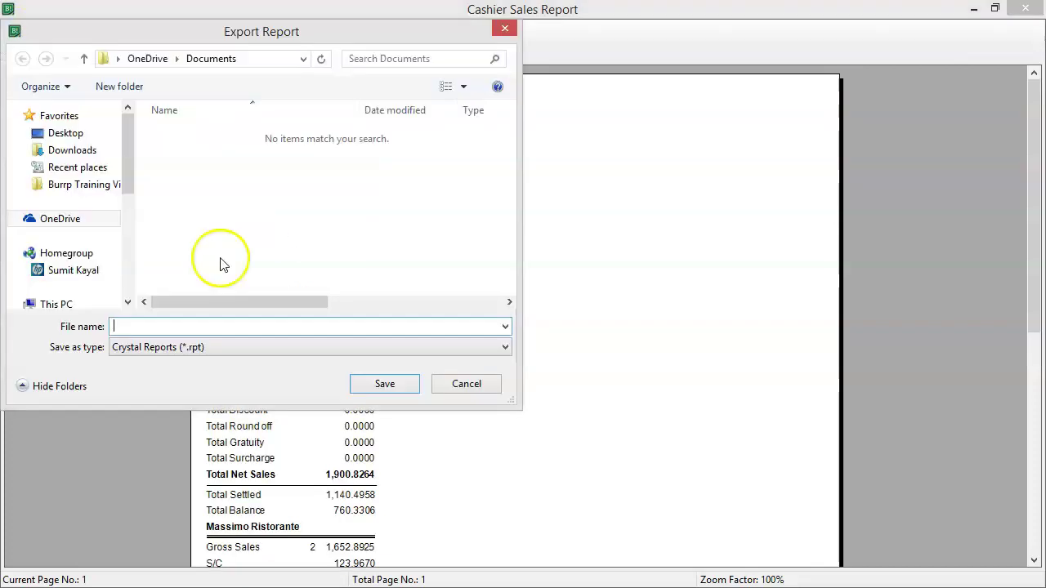
{"action": "left_click", "coordinate": [229, 348]}
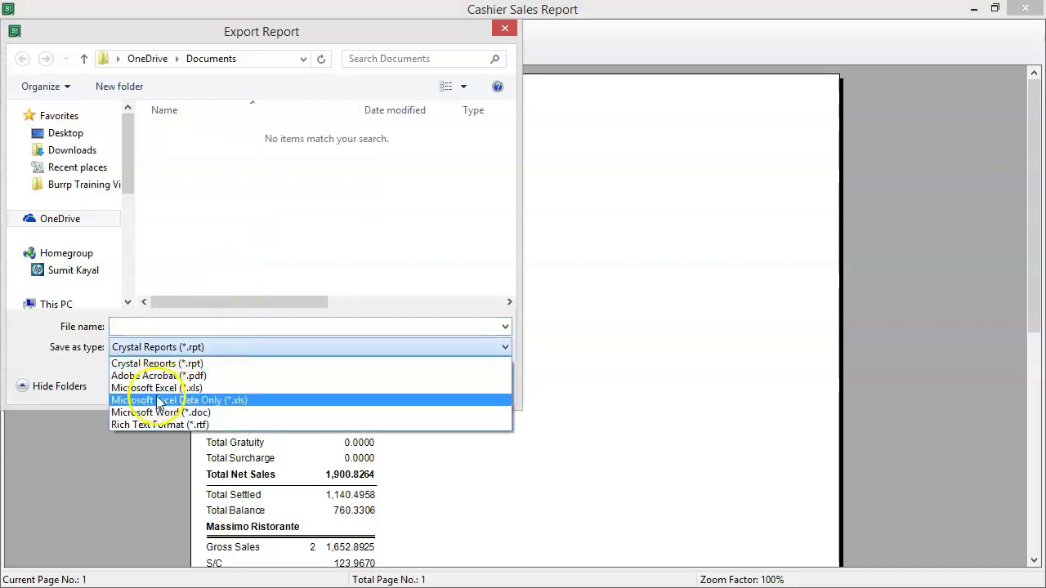
{"action": "left_click", "coordinate": [163, 375]}
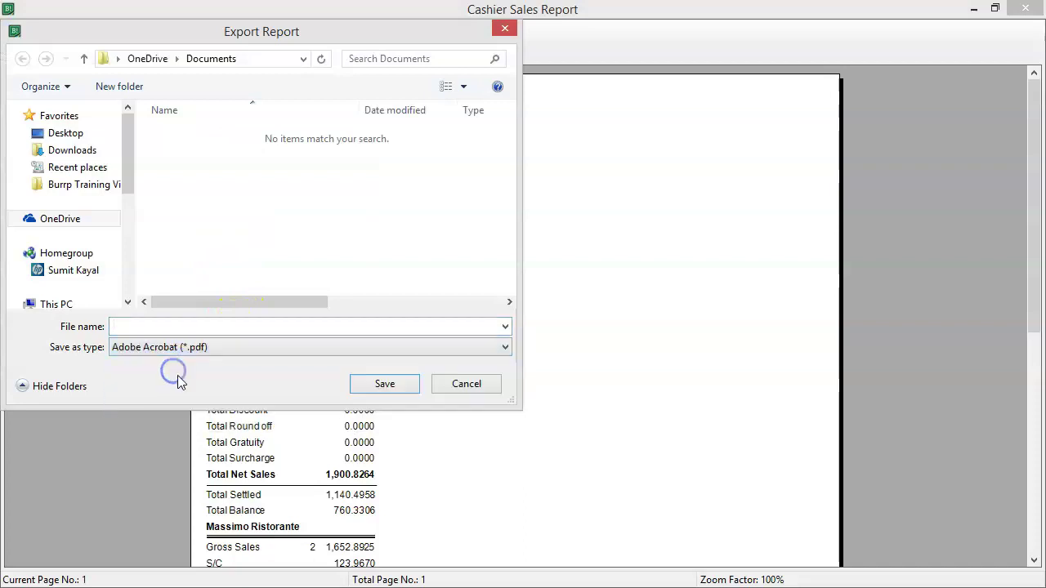
{"action": "left_click", "coordinate": [165, 326]}
{"action": "type", "text": "Sales"}
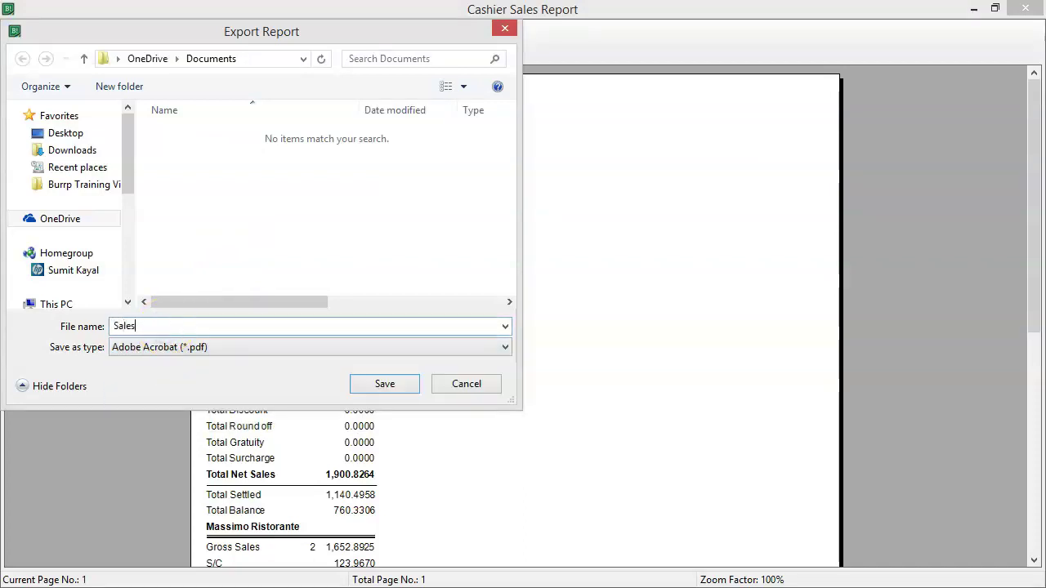
{"action": "left_click", "coordinate": [367, 388]}
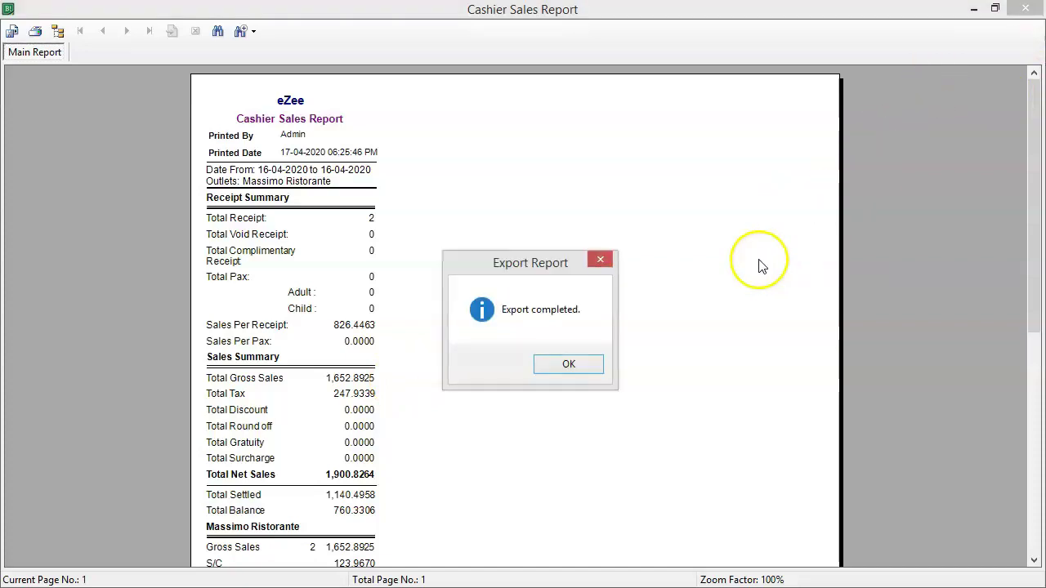
{"action": "left_click", "coordinate": [582, 369]}
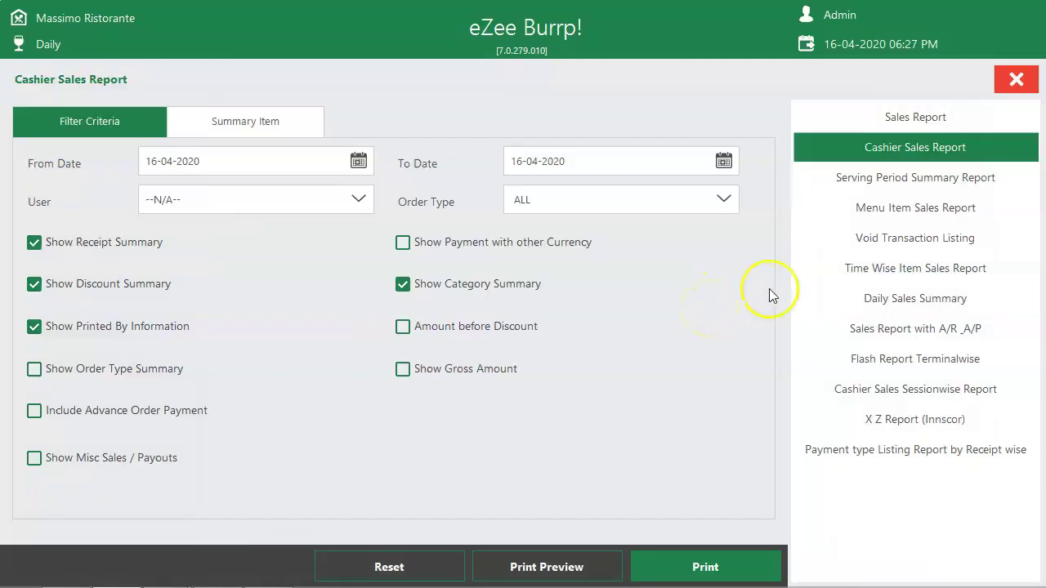
Select the Menu Item Sales Report, try both sort orders, then close the reports screen
{"action": "left_click", "coordinate": [880, 209]}
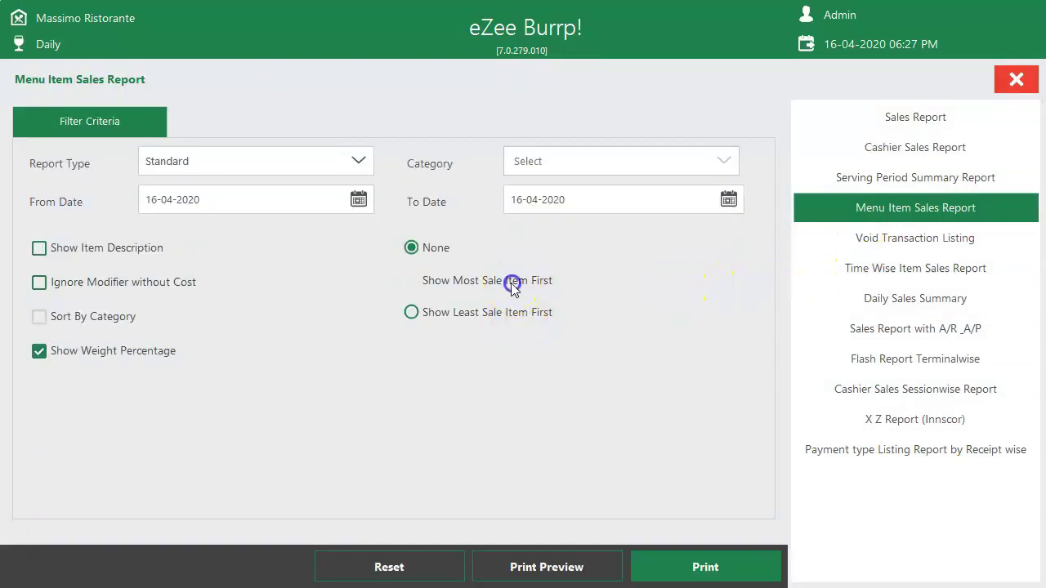
{"action": "left_click", "coordinate": [508, 282]}
{"action": "left_click", "coordinate": [482, 317]}
{"action": "left_click", "coordinate": [1017, 79]}
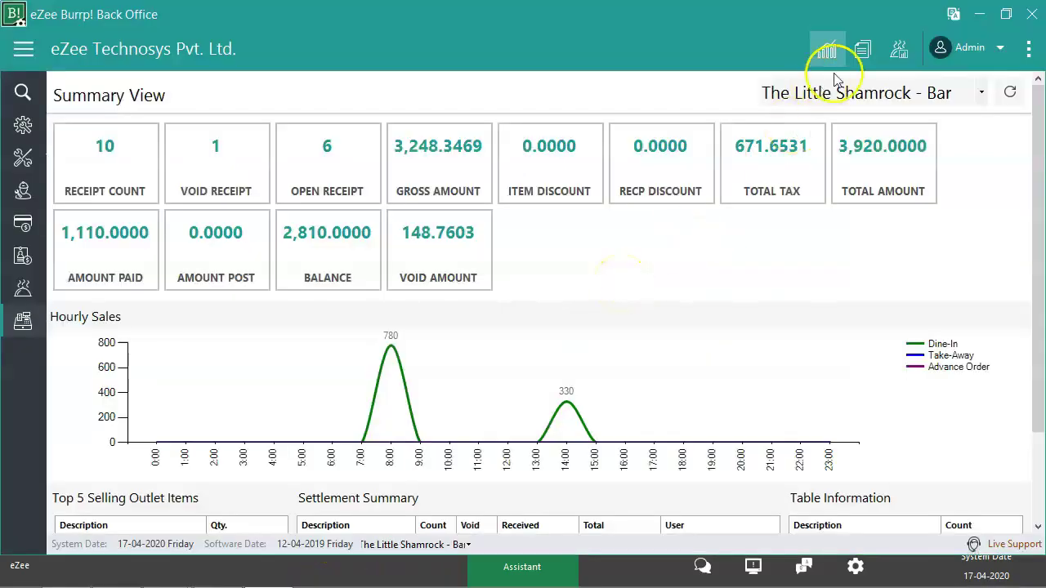
Go to Back Office Reports and open Inventory Report's Item Stock Ledger Closing Stock form
{"action": "left_click", "coordinate": [862, 49]}
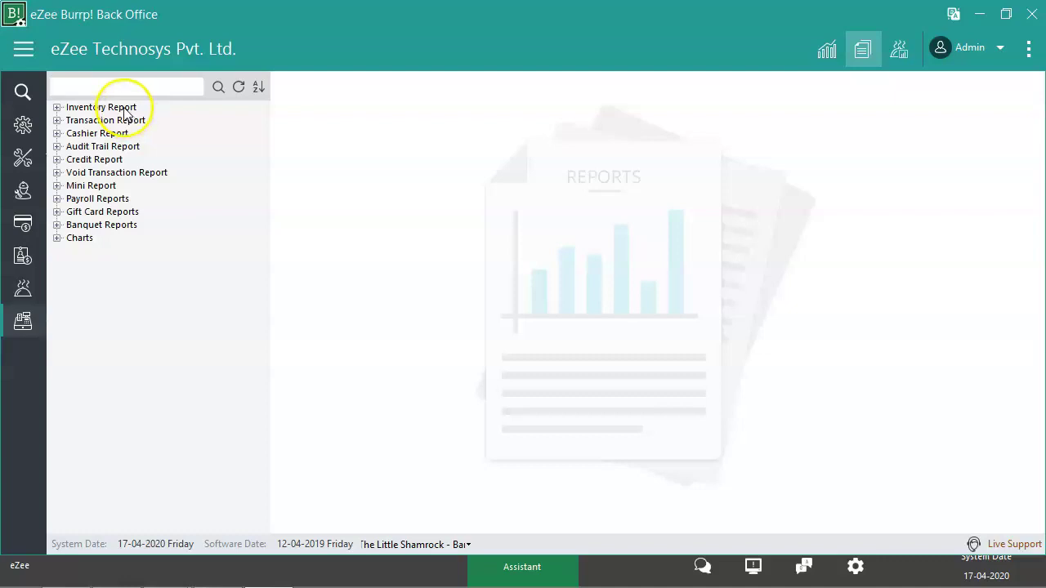
{"action": "left_click", "coordinate": [57, 107]}
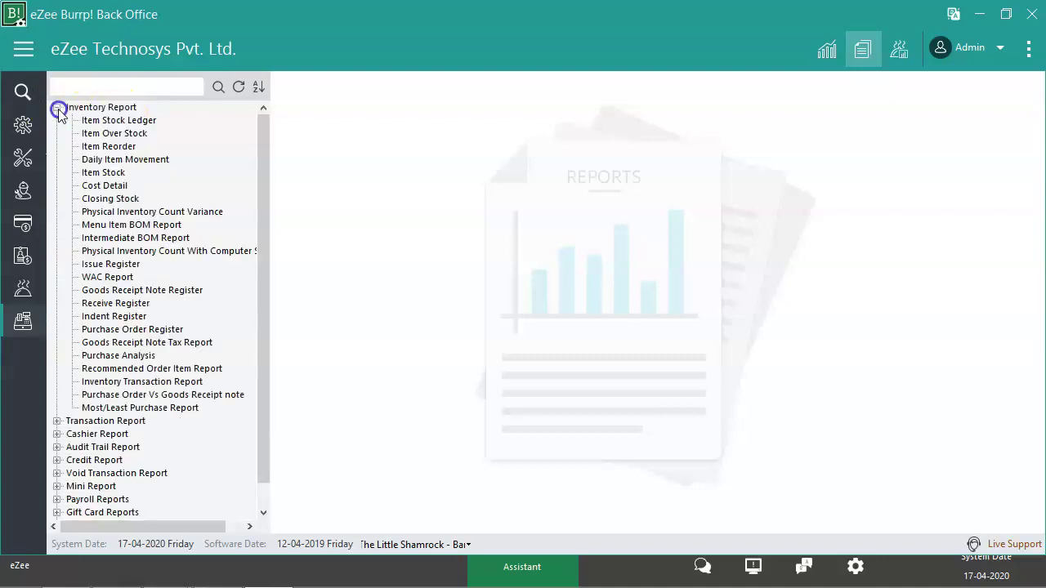
{"action": "left_click", "coordinate": [102, 120]}
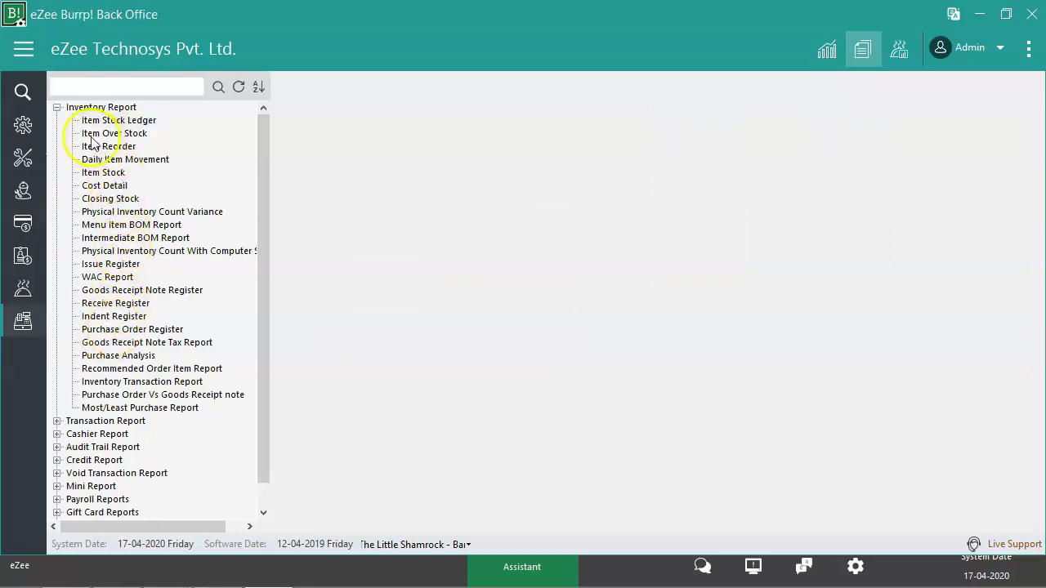
{"action": "left_click", "coordinate": [56, 107]}
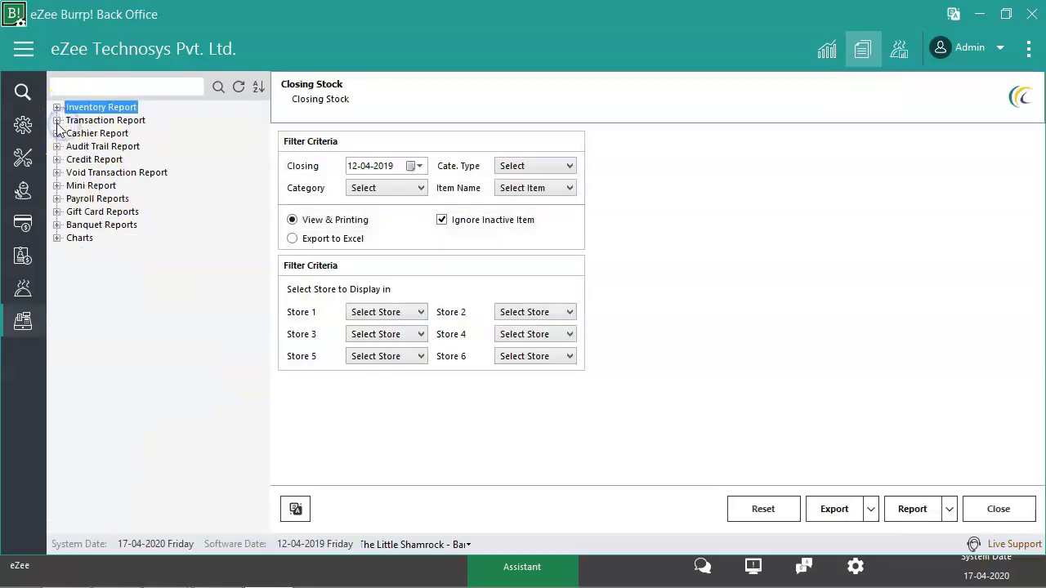
Open Sales Register under Transaction Report and choose the Item Wise [Detail] variant
{"action": "left_click", "coordinate": [57, 120]}
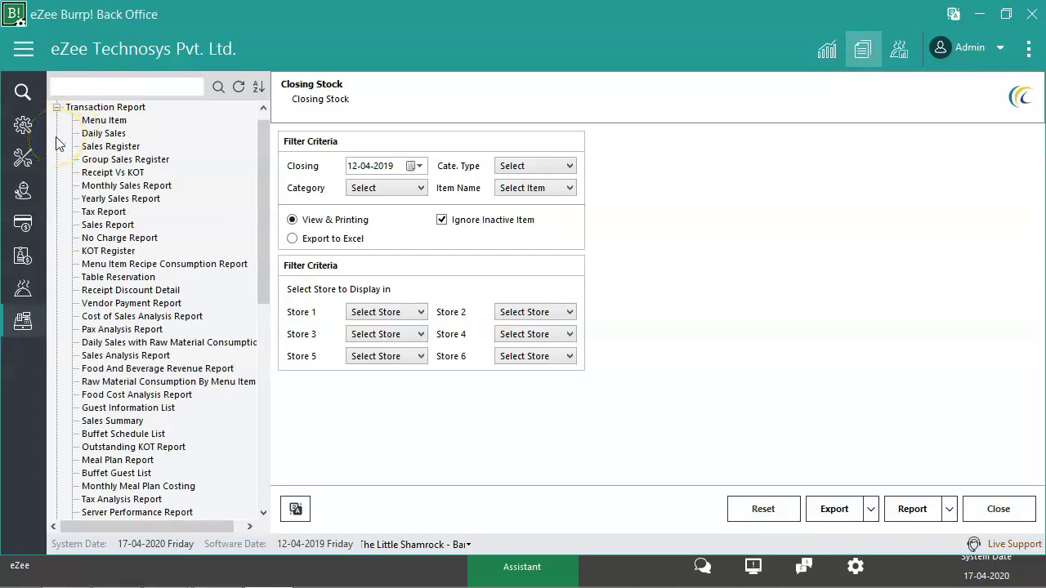
{"action": "left_click", "coordinate": [106, 134]}
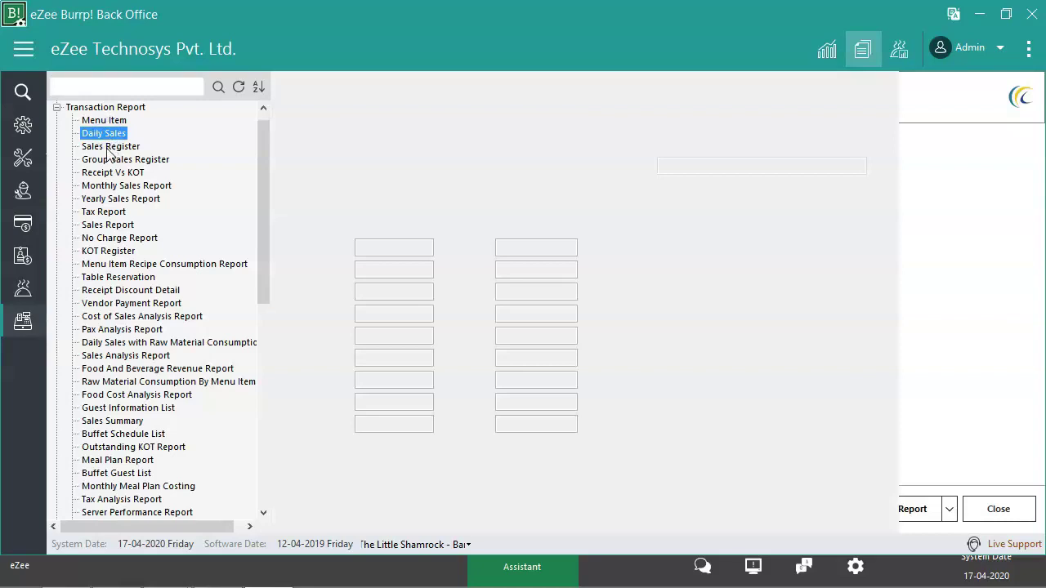
{"action": "left_click", "coordinate": [113, 148]}
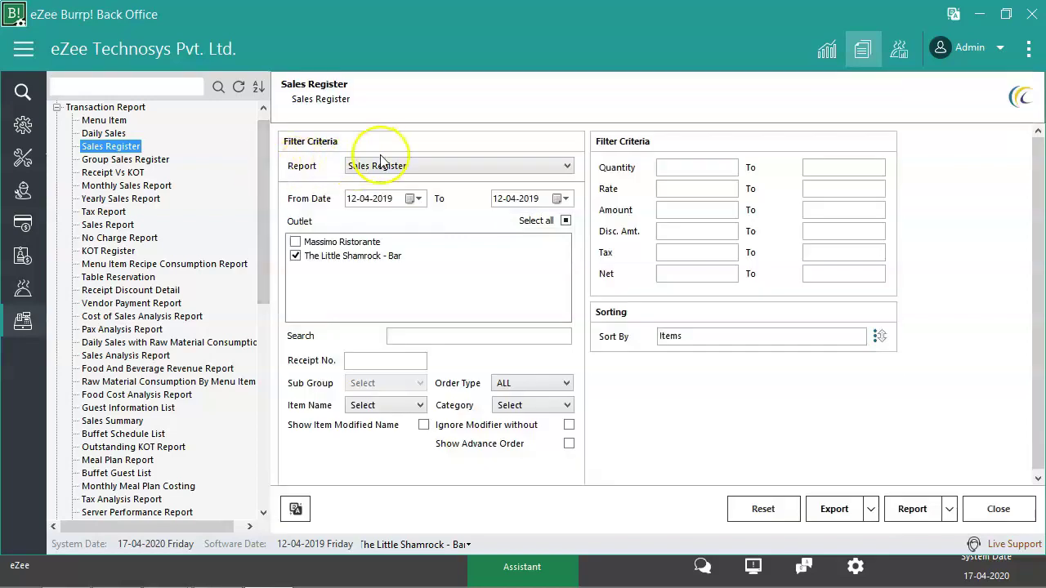
{"action": "left_click", "coordinate": [390, 165]}
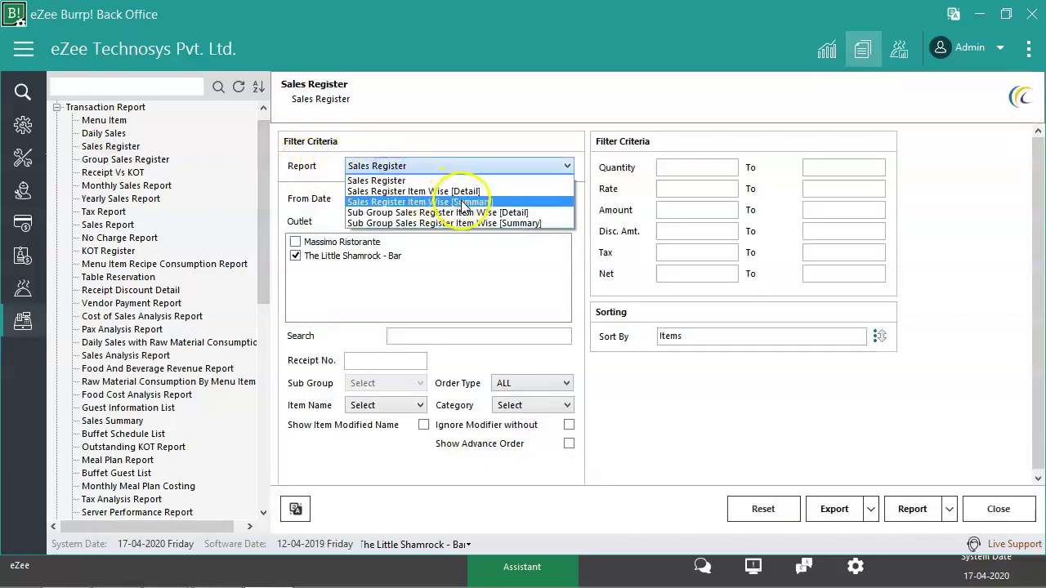
{"action": "left_click", "coordinate": [507, 191]}
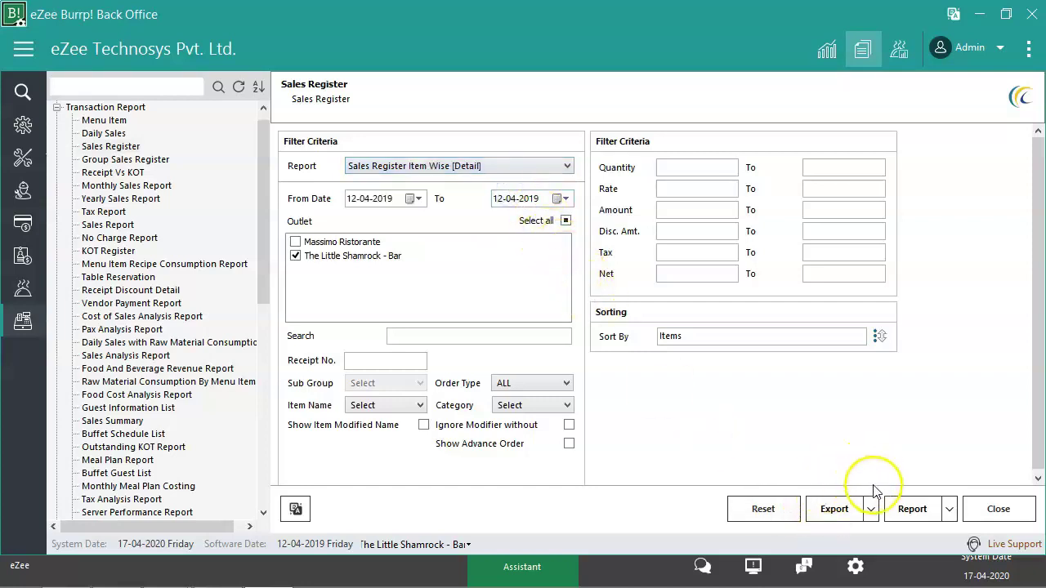
Export the Sales Register report in the chosen format to the selected folder
{"action": "left_click", "coordinate": [870, 509]}
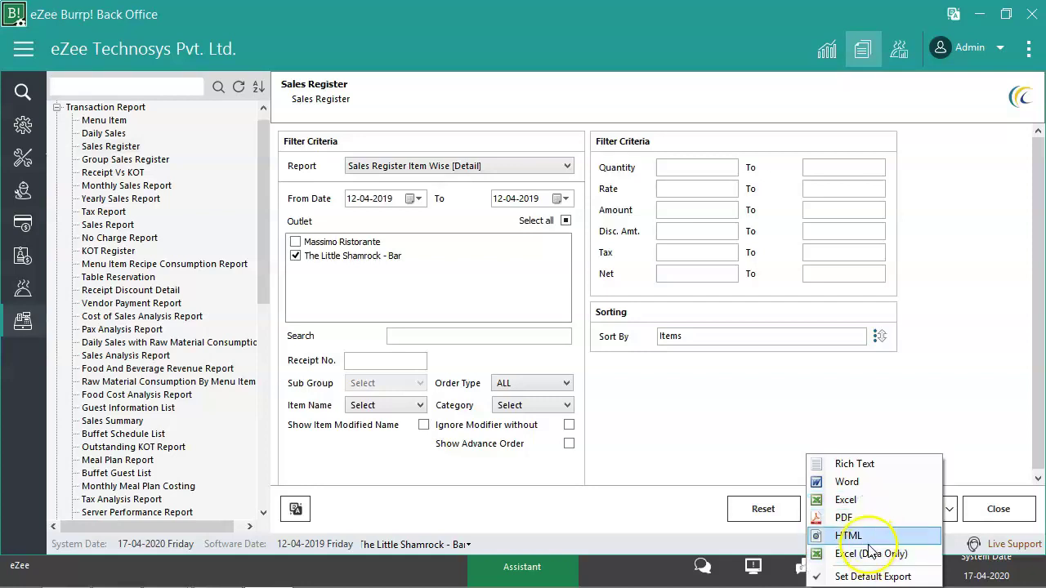
{"action": "left_click", "coordinate": [853, 516]}
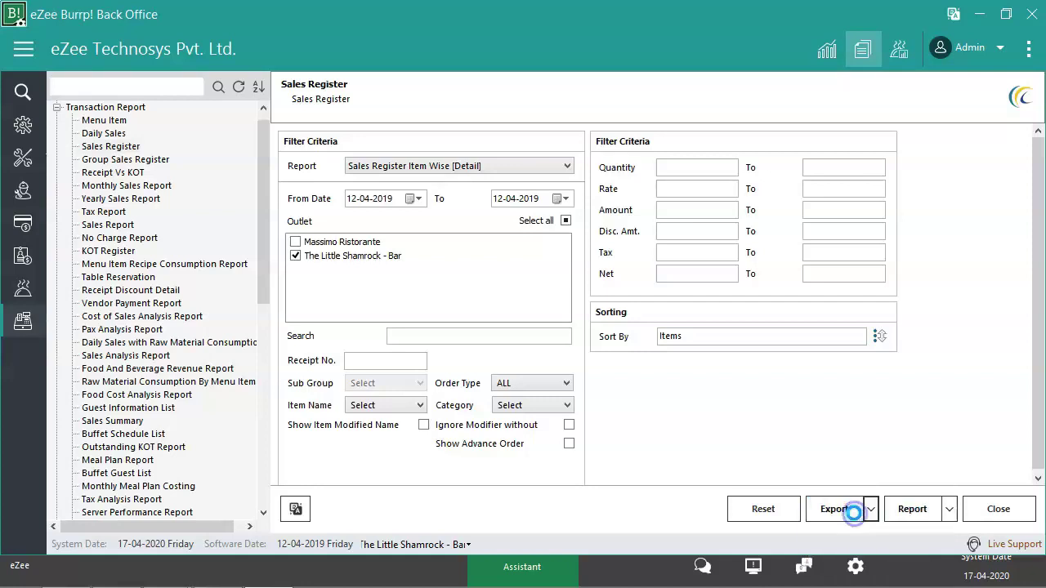
{"action": "left_click", "coordinate": [542, 403]}
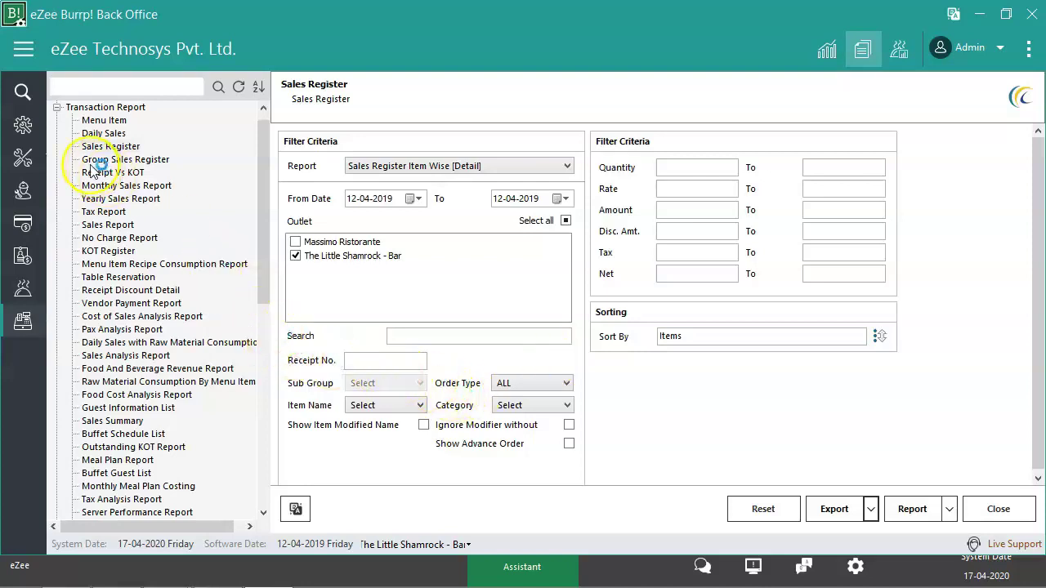
{"action": "left_click", "coordinate": [56, 108]}
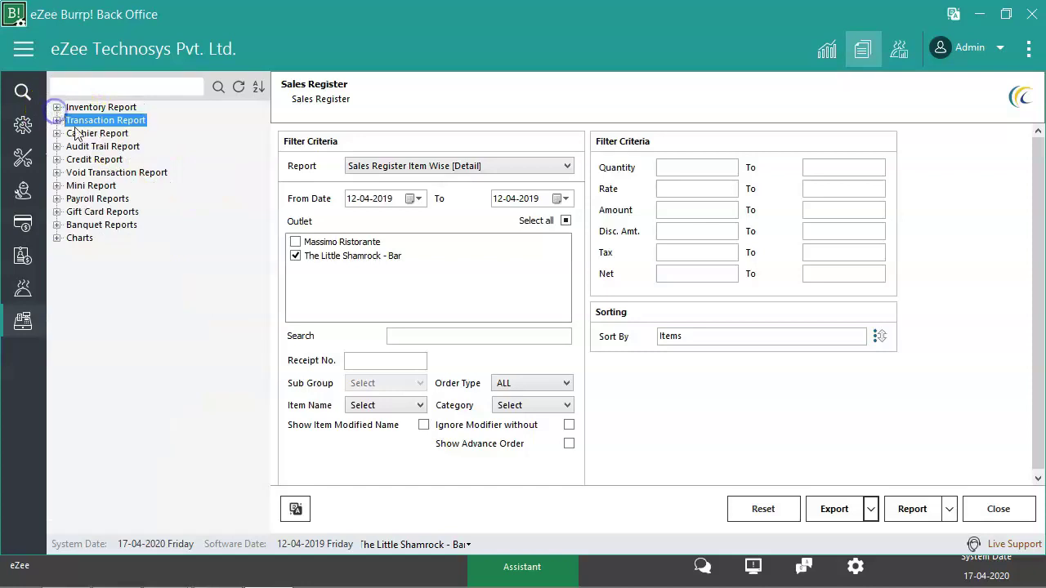
Expand Cashier and Void Transaction reports, open Void KOT, then return to the POS window
{"action": "left_click", "coordinate": [56, 133]}
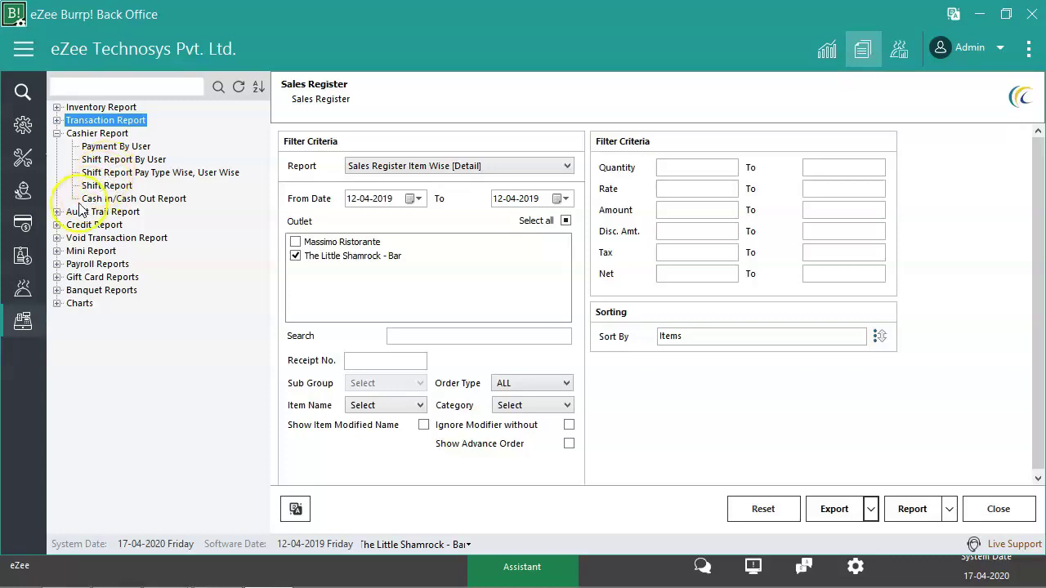
{"action": "left_click", "coordinate": [57, 238]}
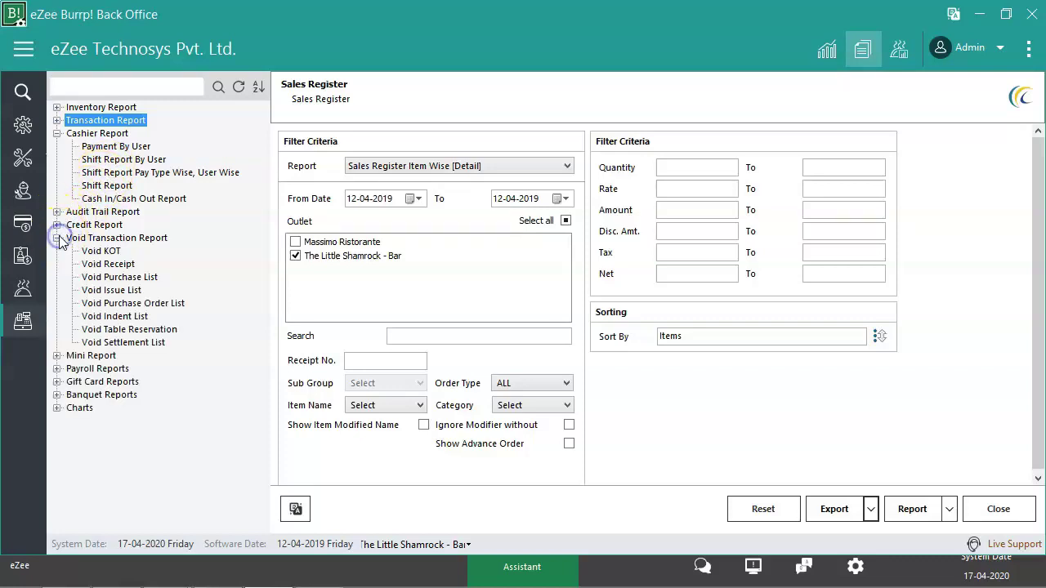
{"action": "left_click", "coordinate": [101, 252]}
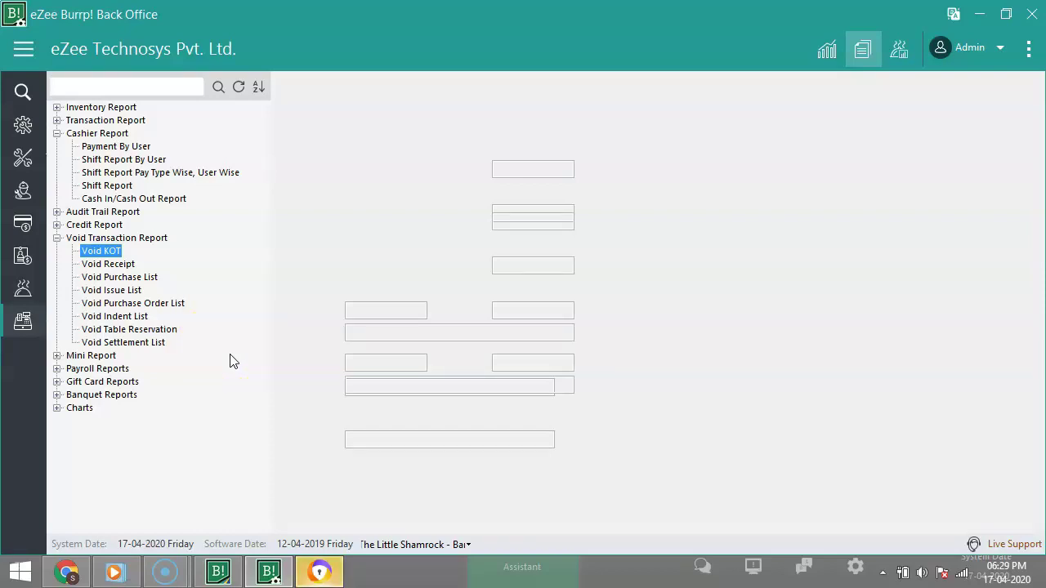
{"action": "left_click", "coordinate": [218, 572]}
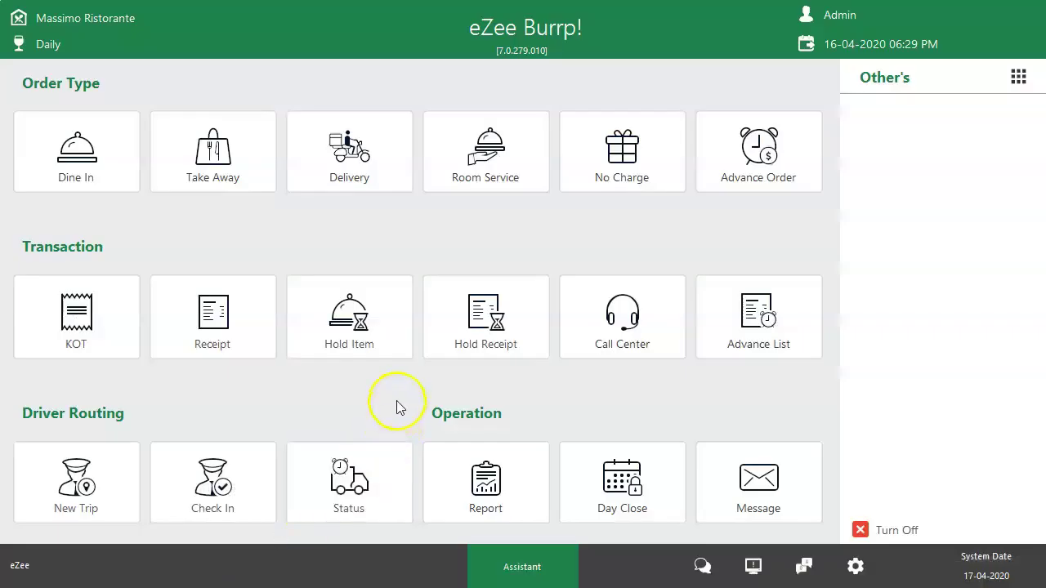